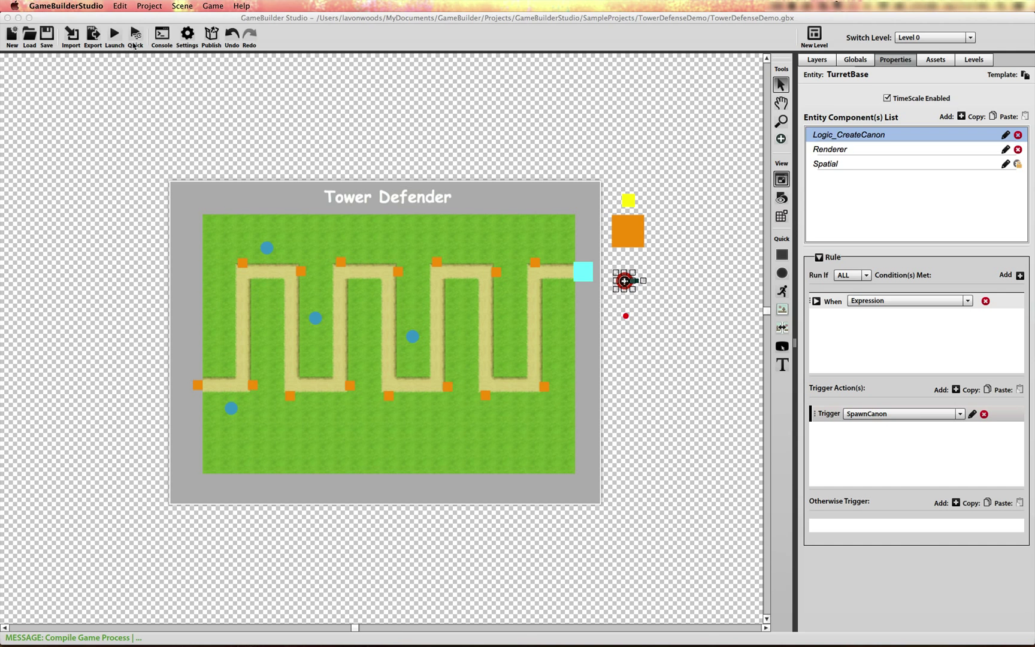
Export the TowerDefenseDemo sample and launch it in Flash Player with Quick
click(134, 45)
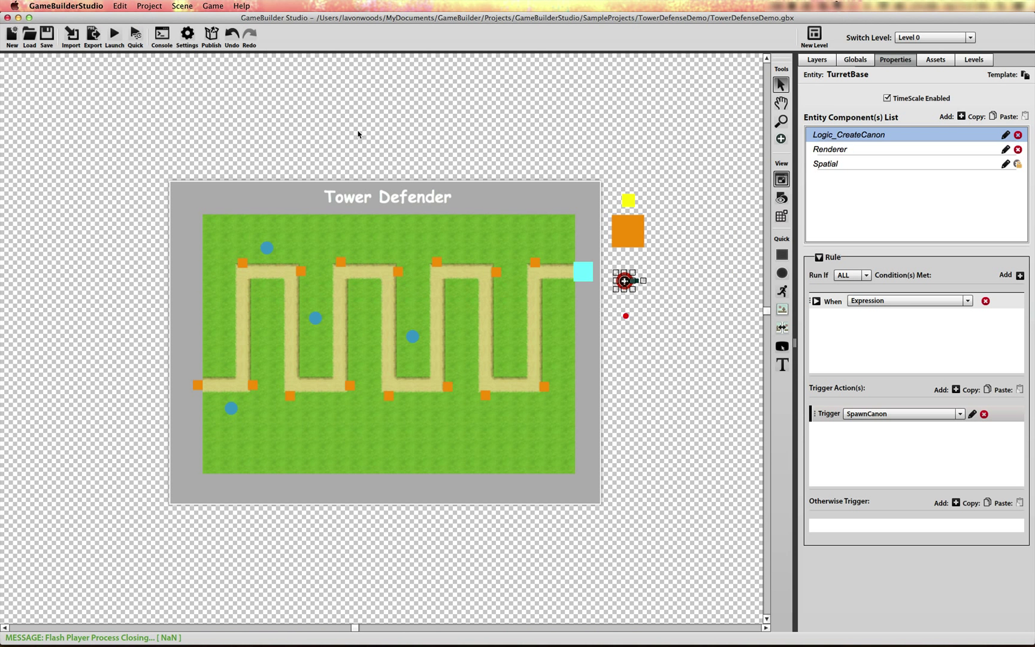
In the running game, place four red cannon turrets on blue build spots and move the window aside
key(super+Tab)
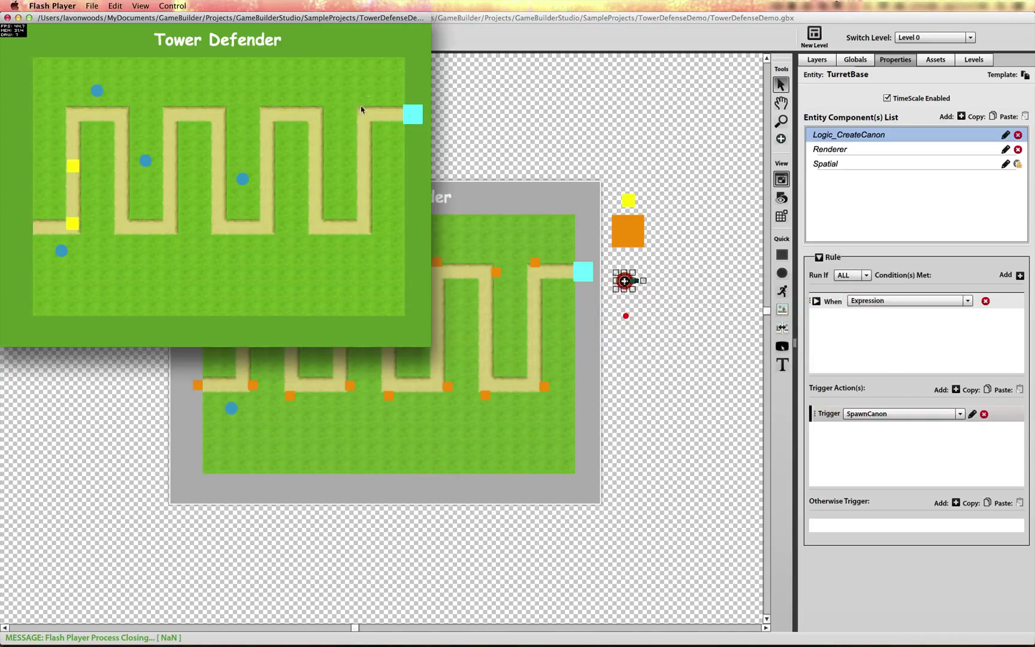
click(97, 91)
click(146, 161)
click(61, 250)
click(242, 179)
drag(181, 19, 350, 174)
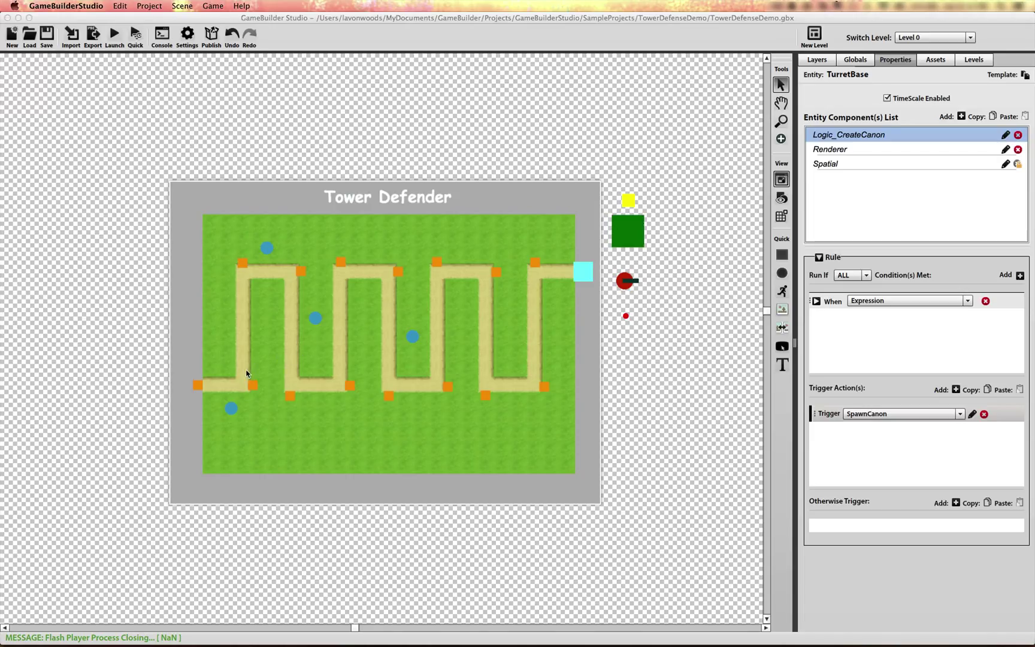
Inspect the turret marker, then the turret base, then the Canon entity with BulletData trajectoryAngle 0
click(232, 407)
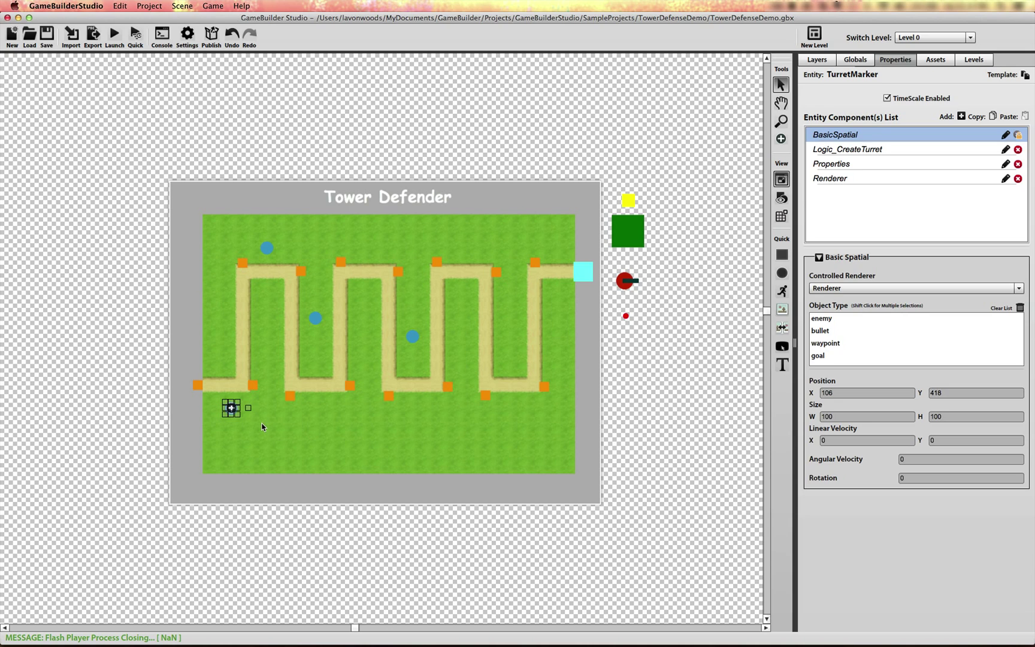
click(626, 287)
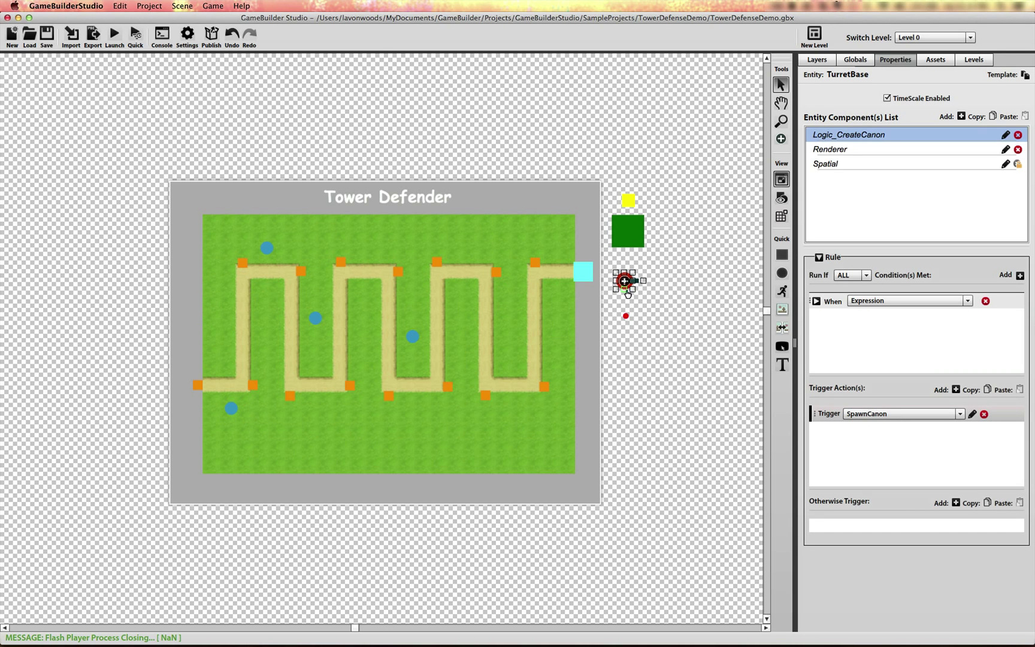
click(639, 281)
click(624, 281)
click(637, 280)
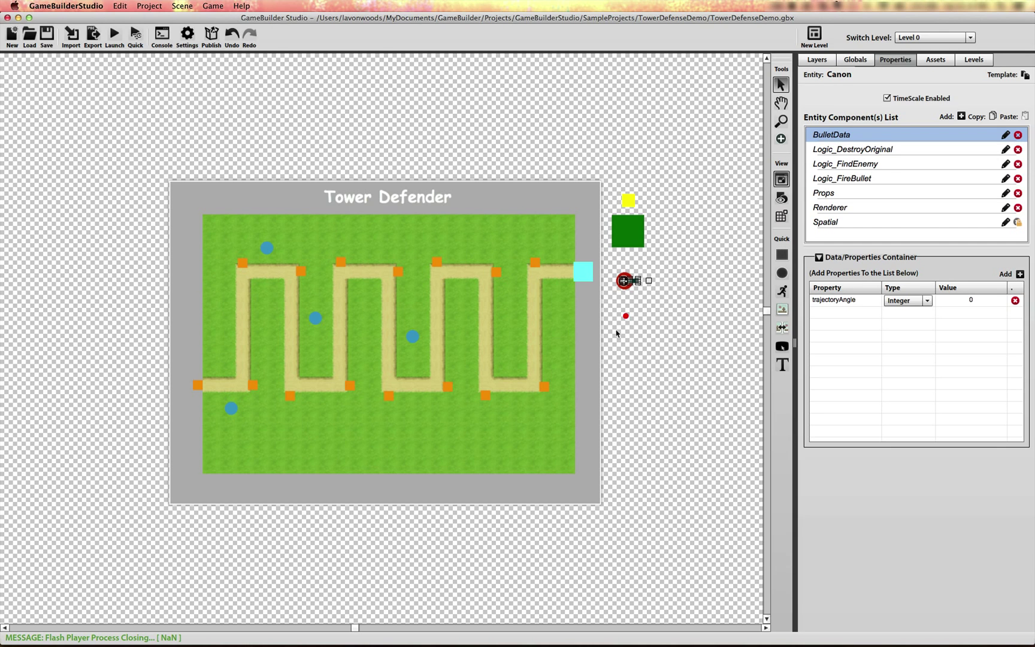
Expand TurretMarker's Logic_CreateTurret conditions: on mouse down with turretPlaced false
click(231, 409)
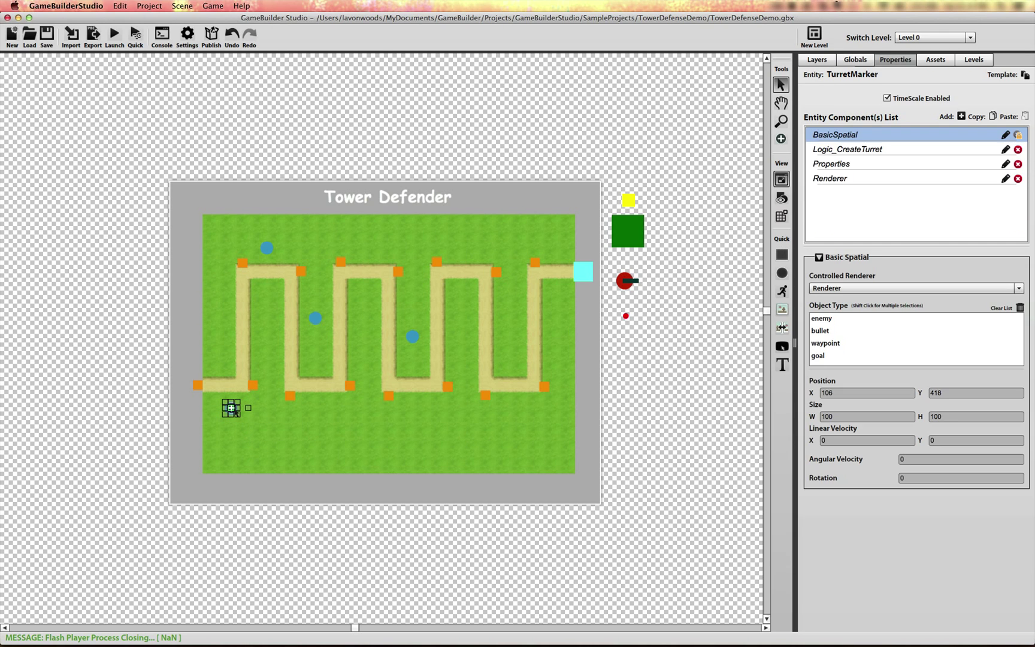
click(867, 149)
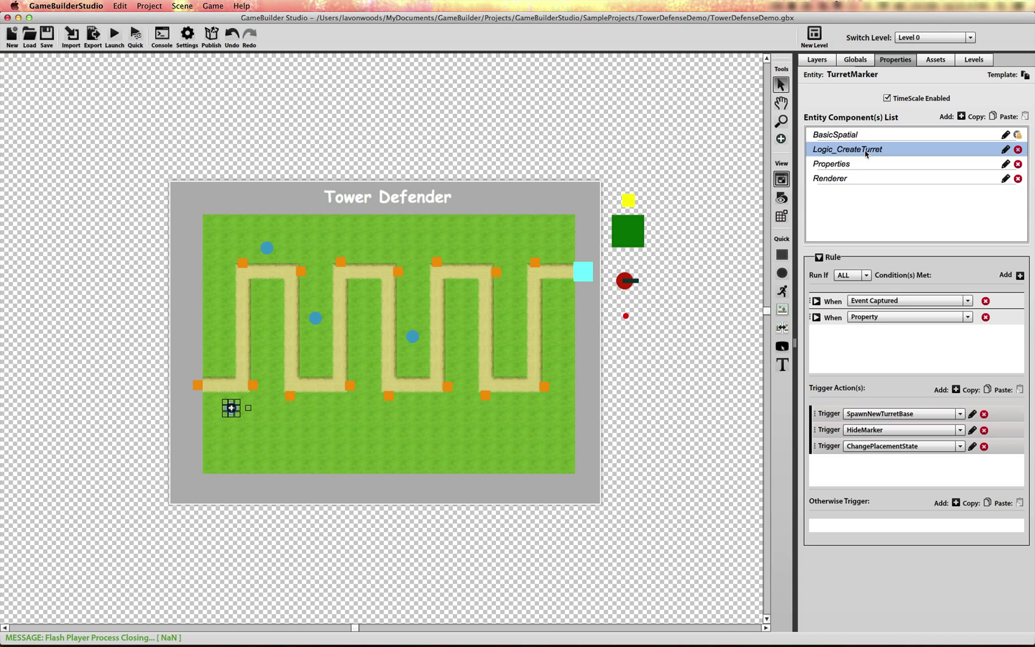
click(816, 301)
click(817, 339)
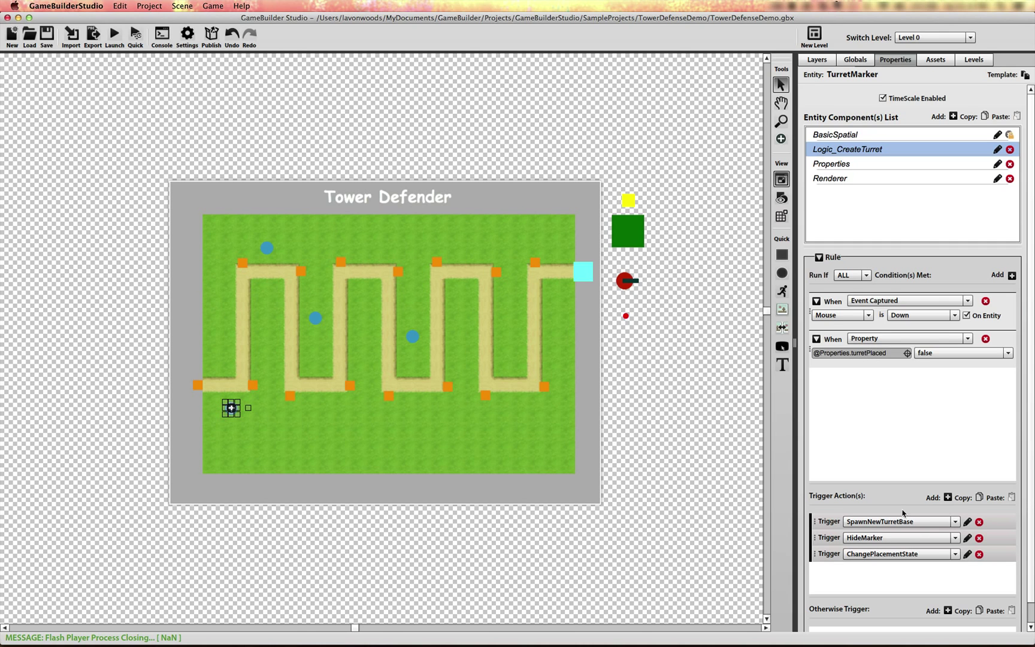
Review the SpawnNewTurretBase action settings, then select the red TurretBase with its #CC3300 circle
click(967, 522)
drag(477, 519, 449, 456)
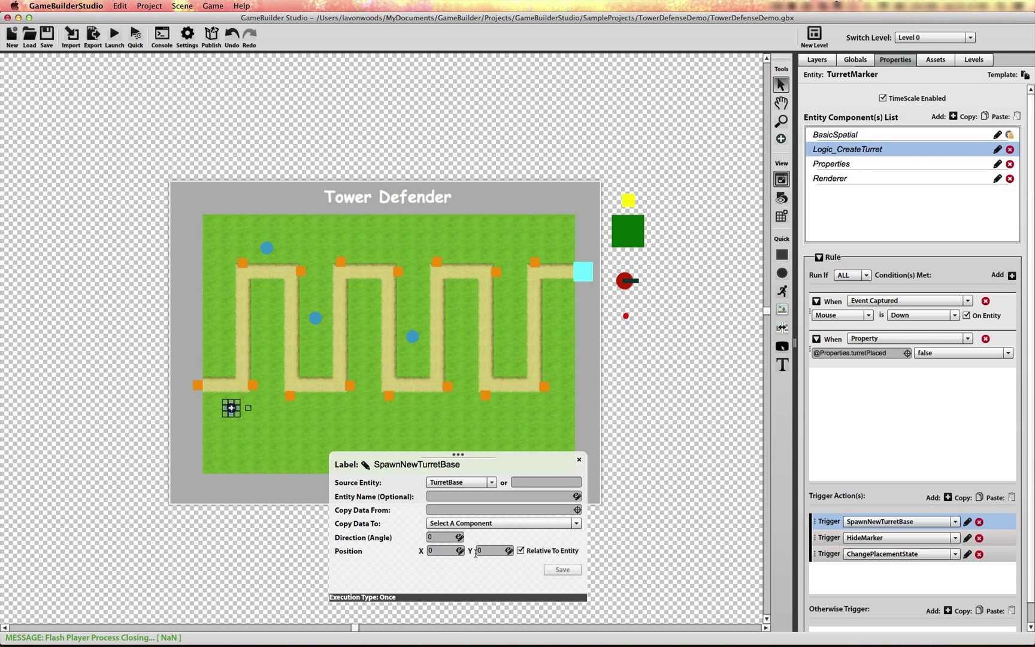
click(579, 460)
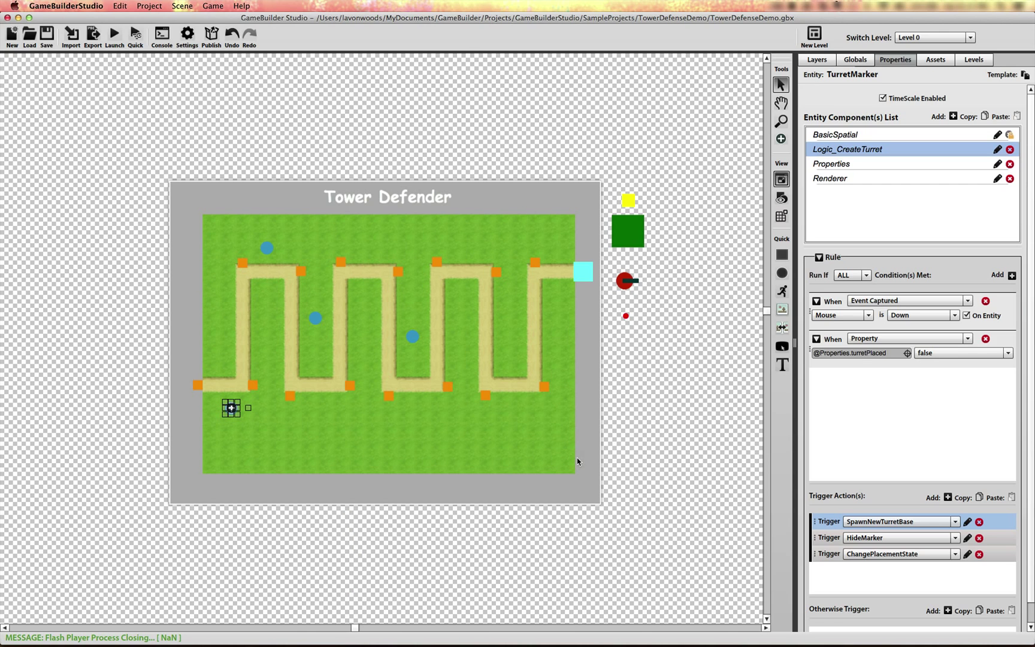
click(628, 292)
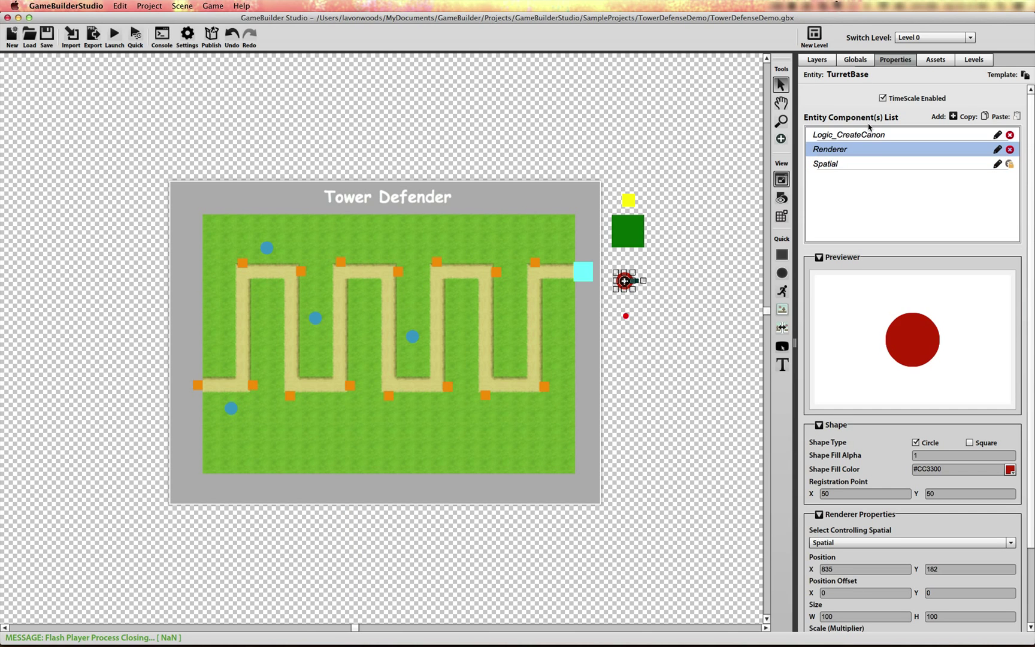
Review TurretBase's Logic_CreateCanon rule: Self.name isNotSet condition and SpawnCanon trigger settings
click(872, 134)
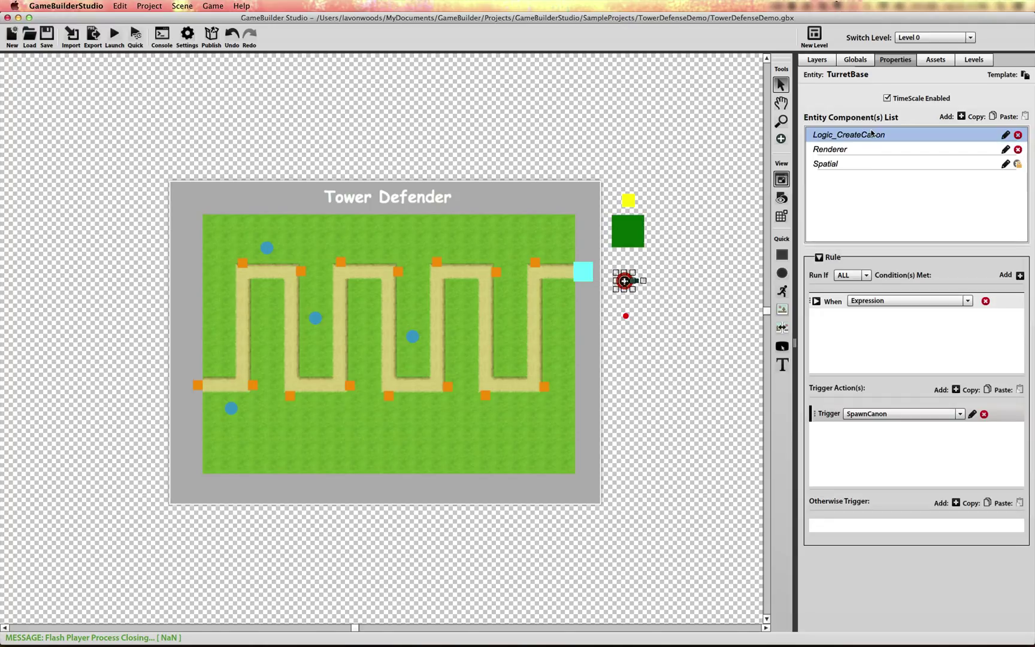
click(814, 300)
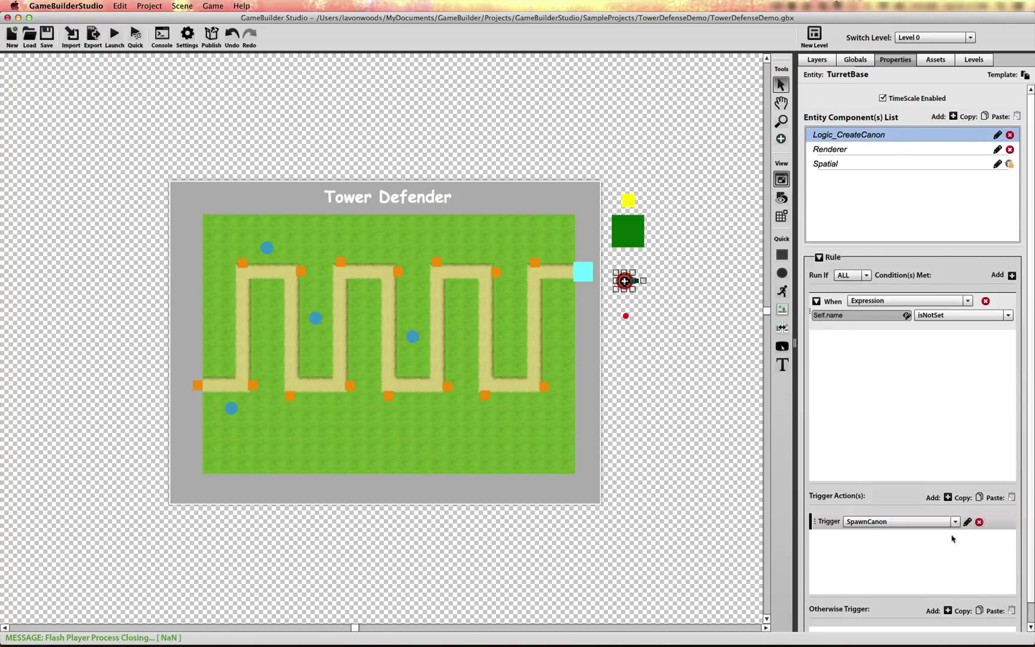
click(967, 521)
drag(486, 517, 507, 453)
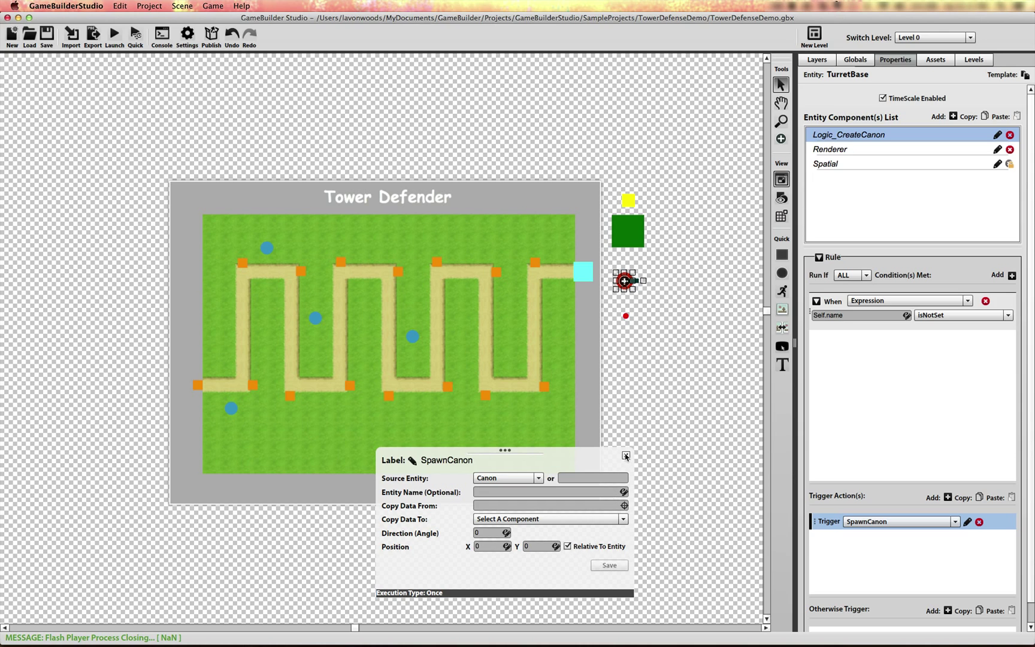
click(626, 455)
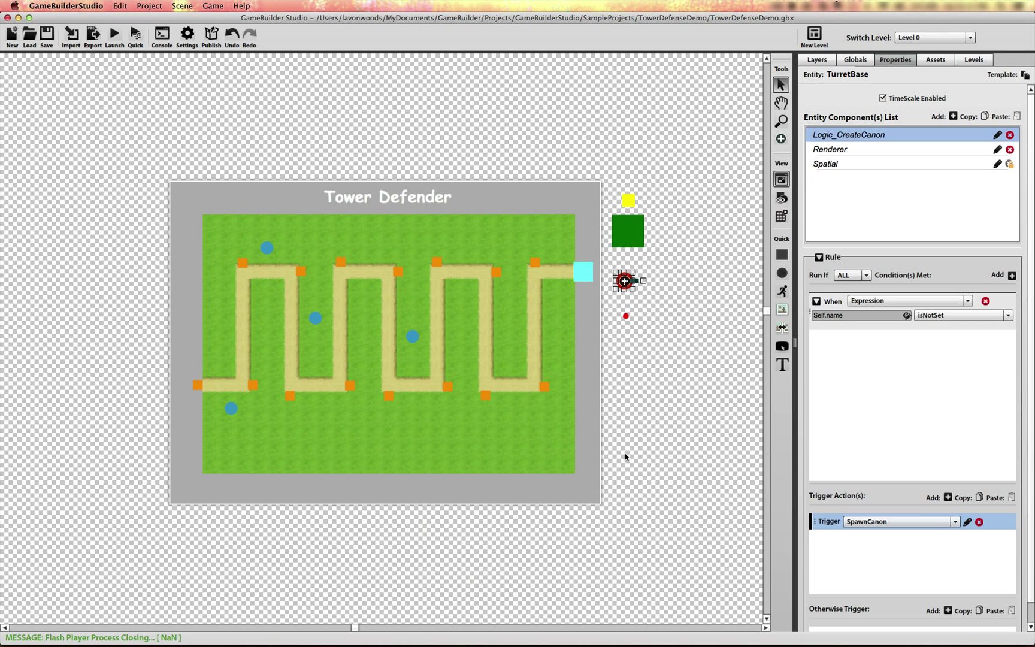
click(651, 287)
Select the cannon and view its Props and BulletData: trajectoryAngle 0, bulletSpeed 400
click(624, 280)
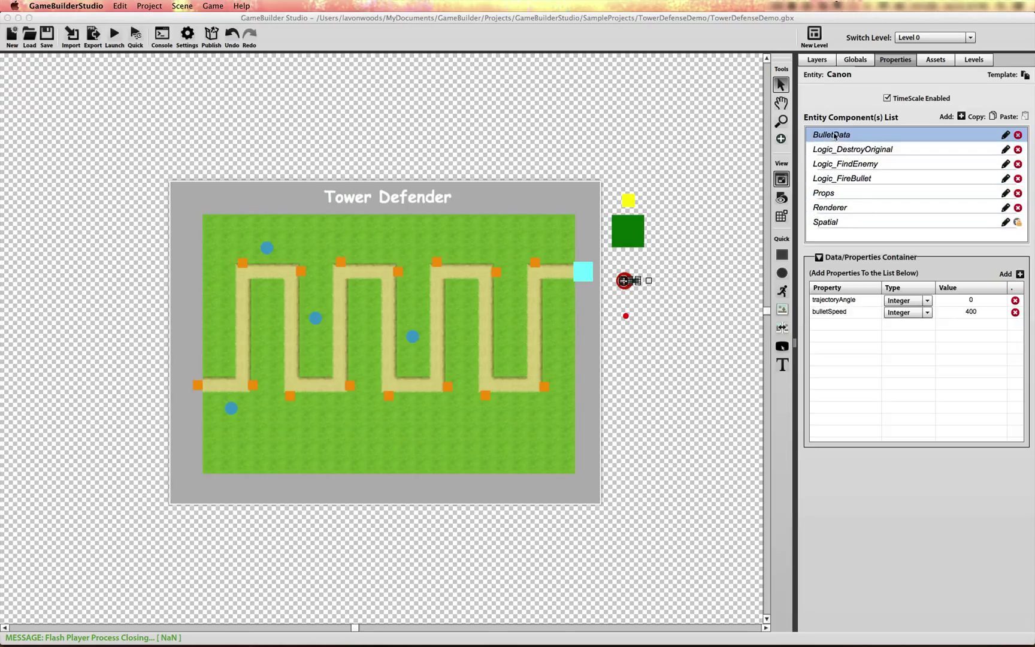
click(830, 195)
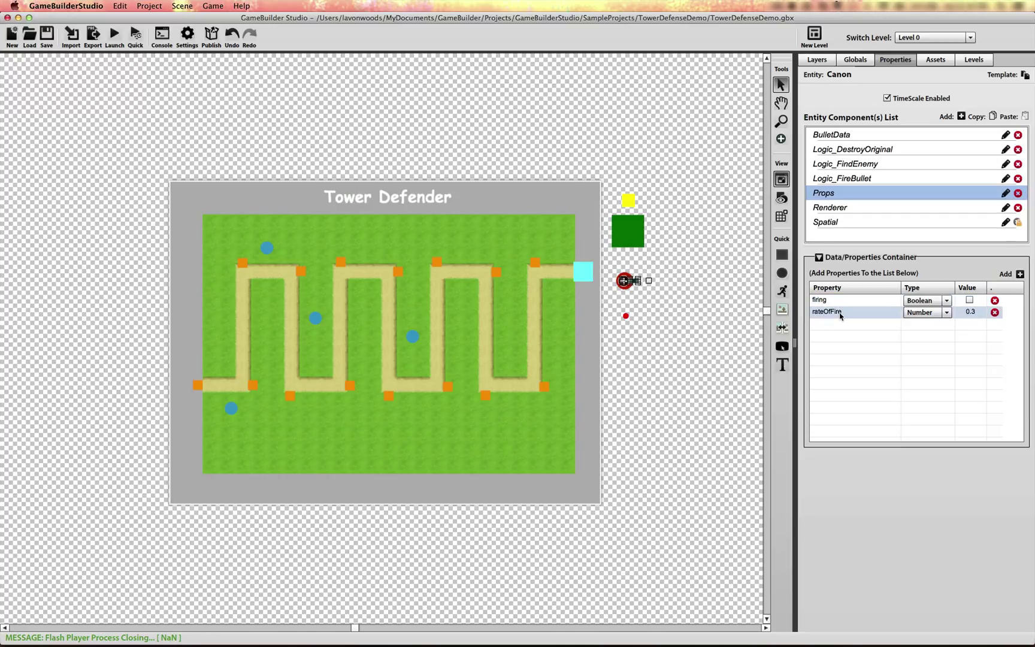
click(842, 137)
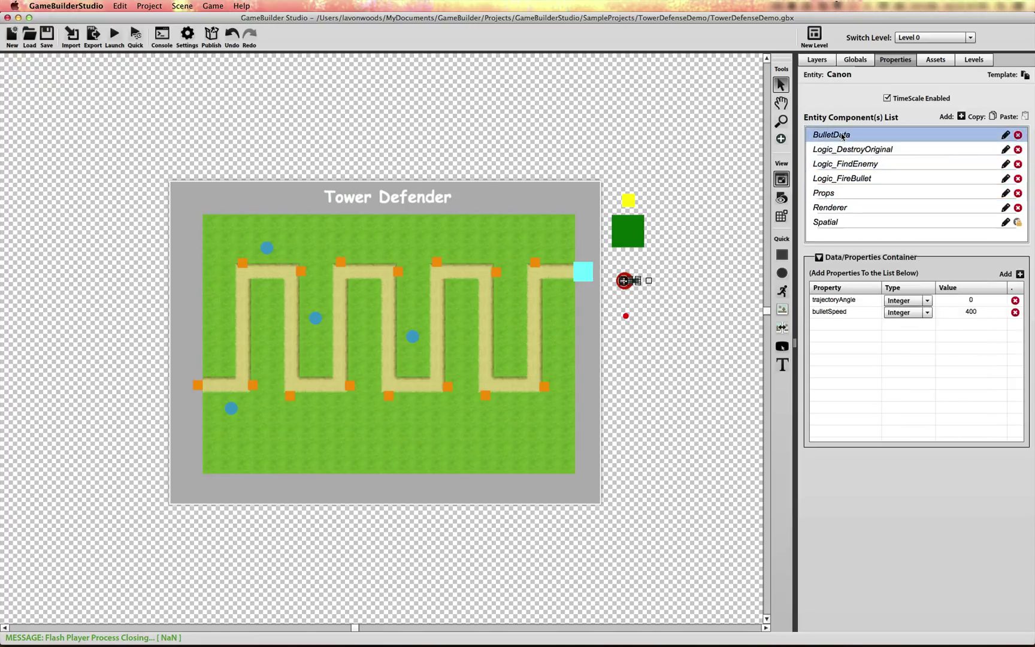
click(832, 312)
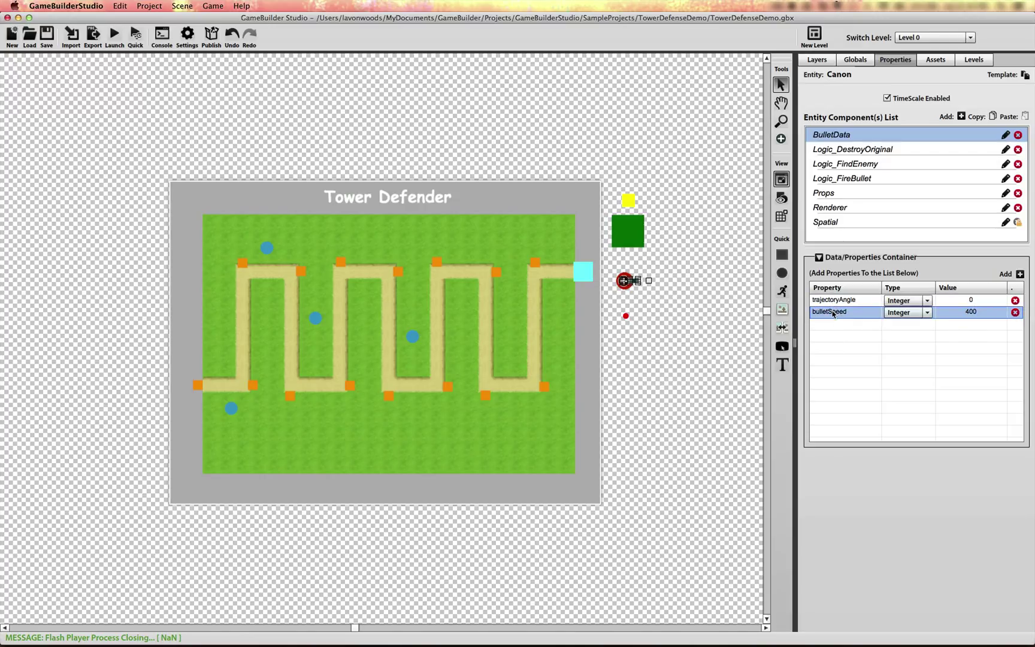